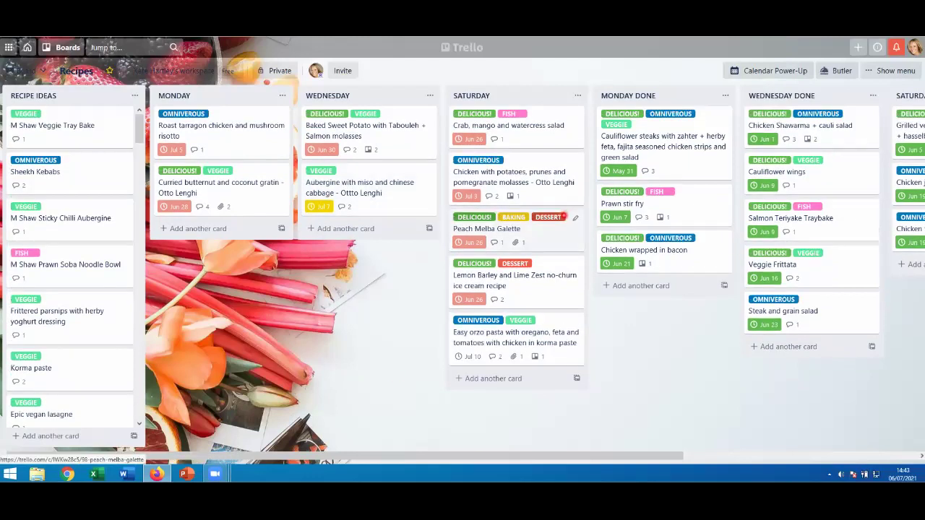
Step: Collapse the card labels to plain colour bars and expand them again to show their names
{"action": "left_click", "coordinate": [491, 217]}
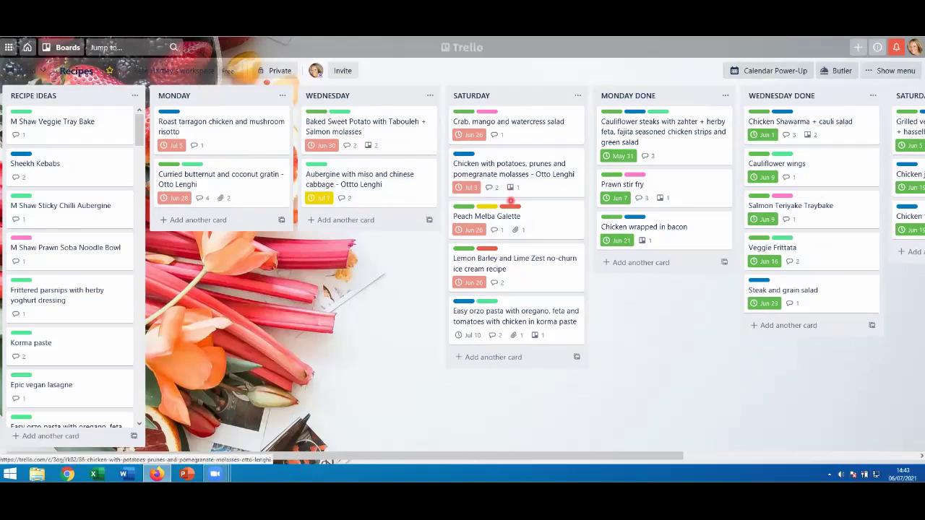
{"action": "left_click", "coordinate": [510, 206]}
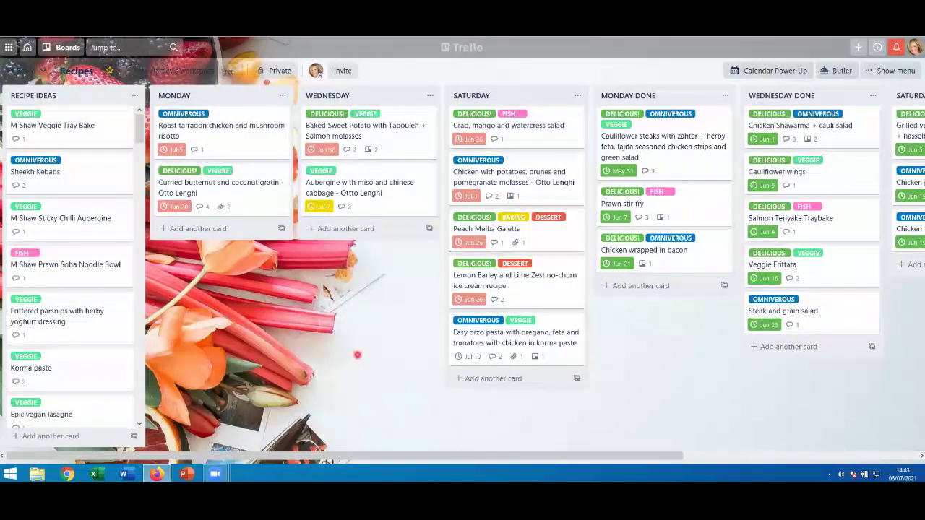
Step: Filter the Recipes board's cards by the VEGGIE label and close the card search
{"action": "left_click", "coordinate": [890, 70]}
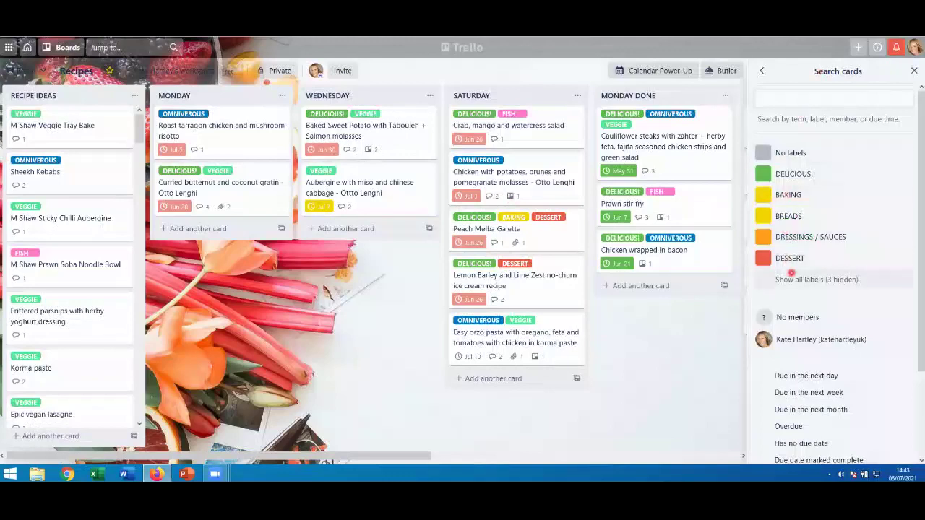
{"action": "left_click", "coordinate": [792, 279]}
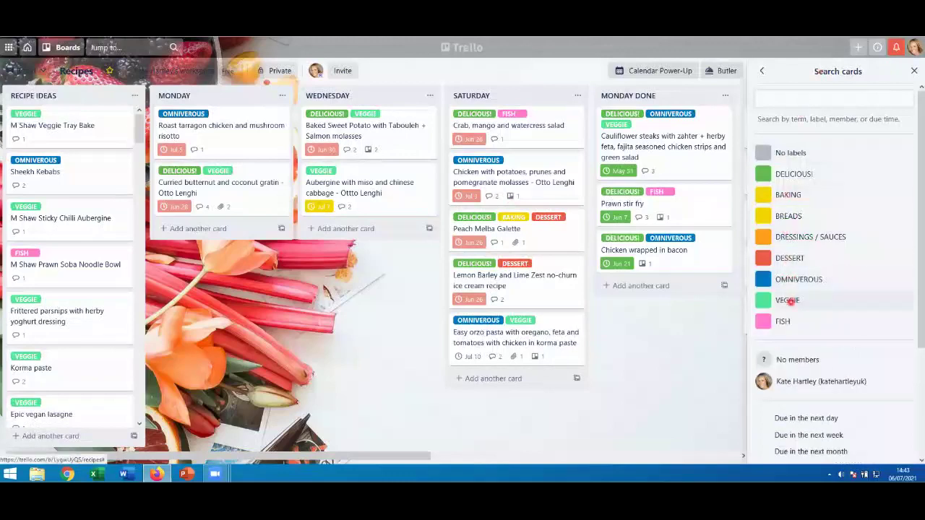
{"action": "left_click", "coordinate": [790, 298]}
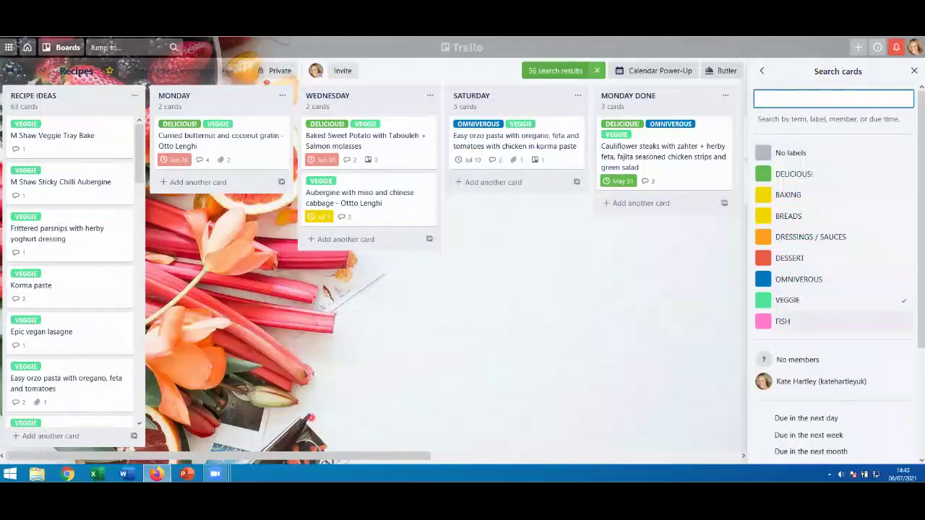
{"action": "left_click", "coordinate": [417, 364]}
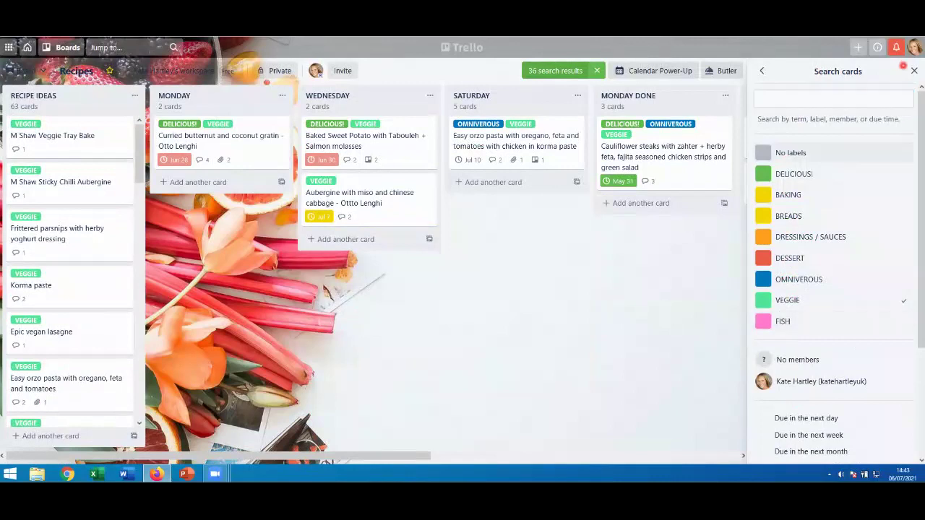
{"action": "left_click", "coordinate": [914, 71]}
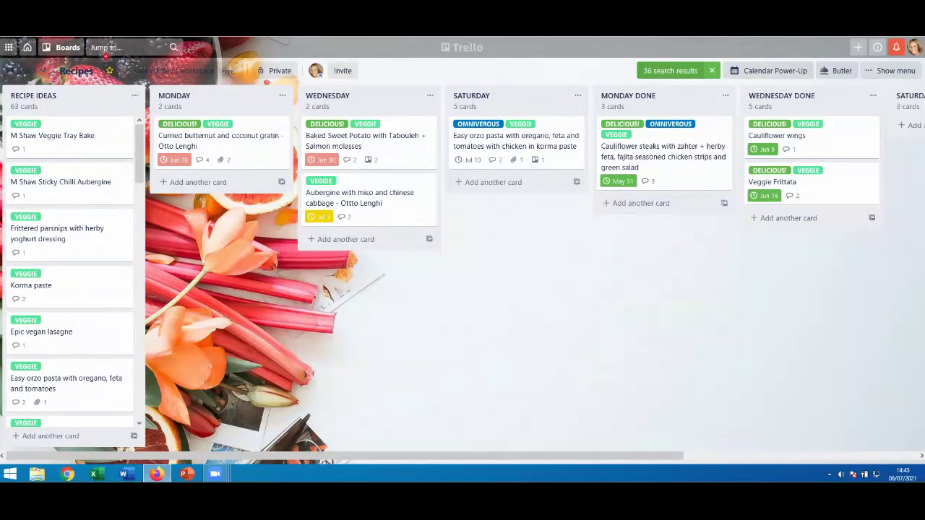
Step: Search across all boards for cards with the label query #veggie
{"action": "left_click", "coordinate": [124, 47]}
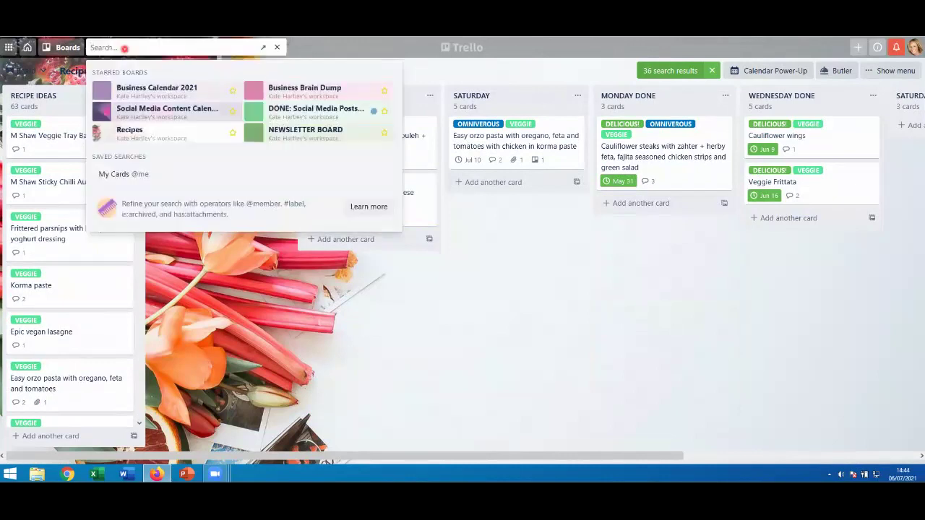
{"action": "type", "text": "#"}
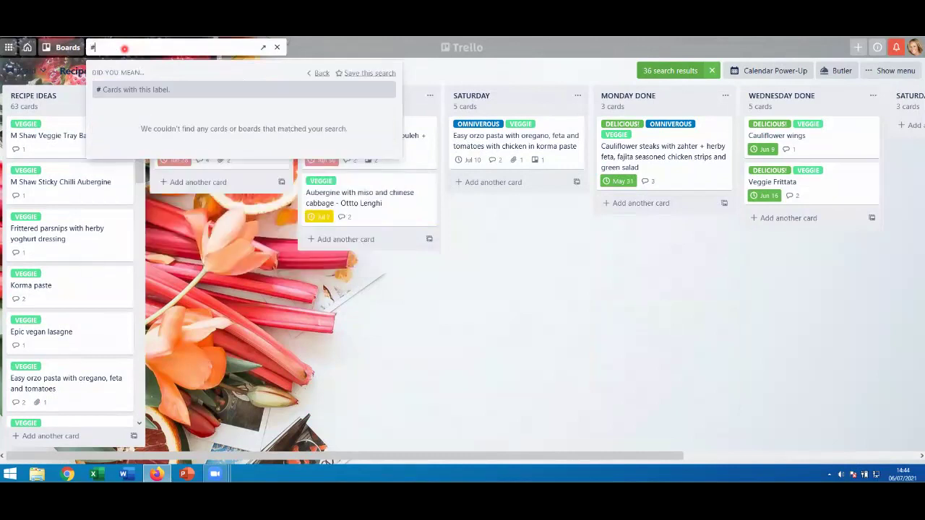
{"action": "type", "text": "veggie"}
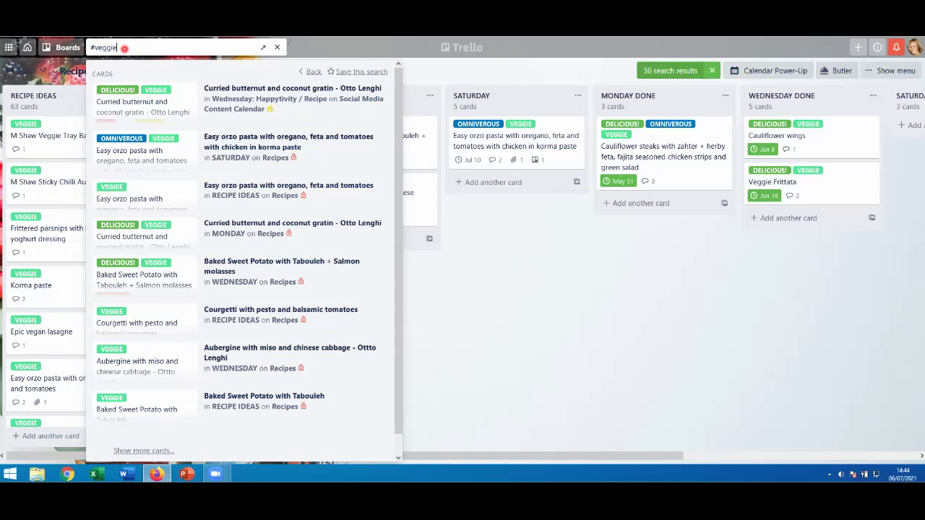
Step: Change the global card search to the label colour query #green and close the search
{"action": "key", "text": "BackSpace"}
{"action": "key", "text": "BackSpace"}
{"action": "key", "text": "BackSpace"}
{"action": "key", "text": "BackSpace"}
{"action": "key", "text": "BackSpace"}
{"action": "key", "text": "BackSpace"}
{"action": "type", "text": "green"}
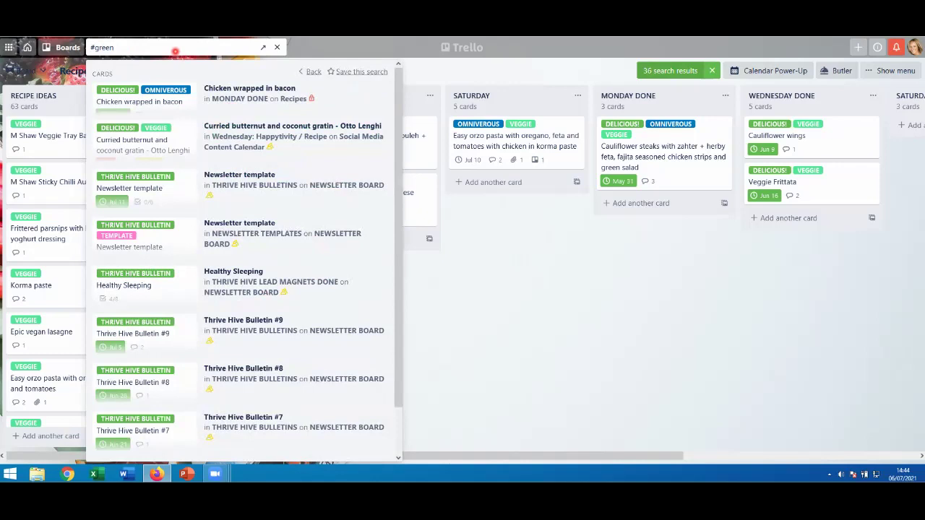
{"action": "left_click", "coordinate": [277, 47]}
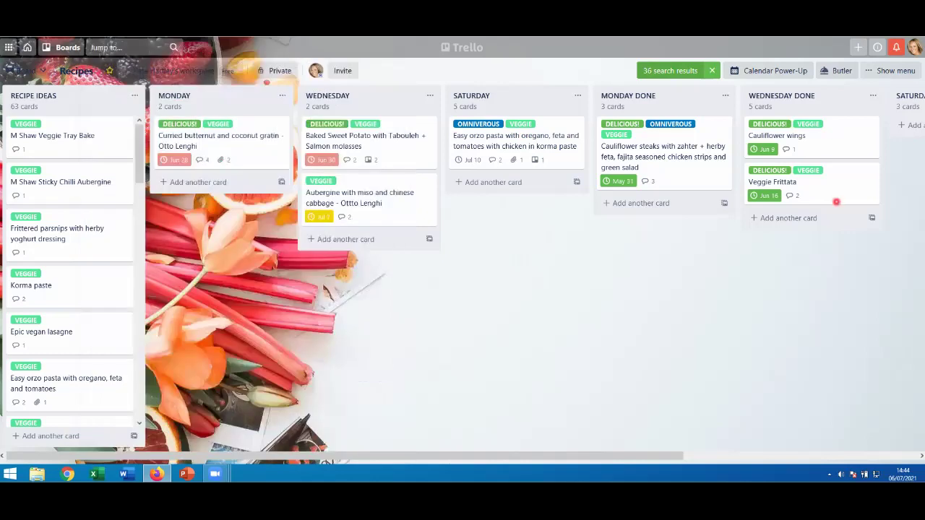
Step: Clear the VEGGIE filter so the board lists every card, and close the card search
{"action": "left_click", "coordinate": [896, 70]}
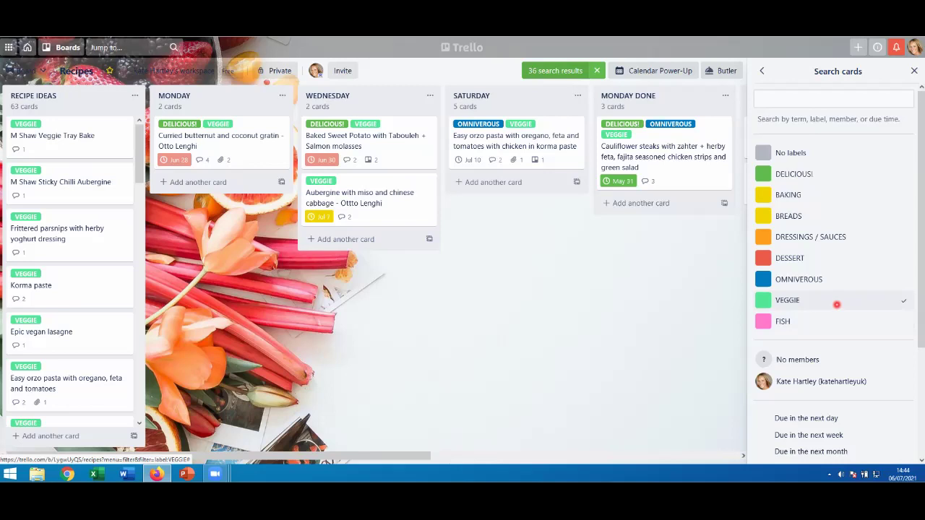
{"action": "left_click", "coordinate": [597, 71]}
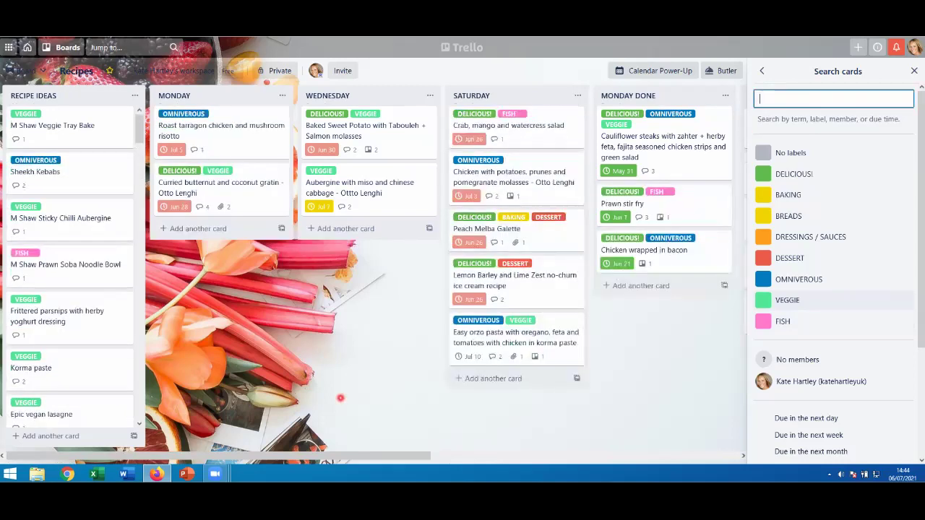
{"action": "left_click", "coordinate": [913, 71]}
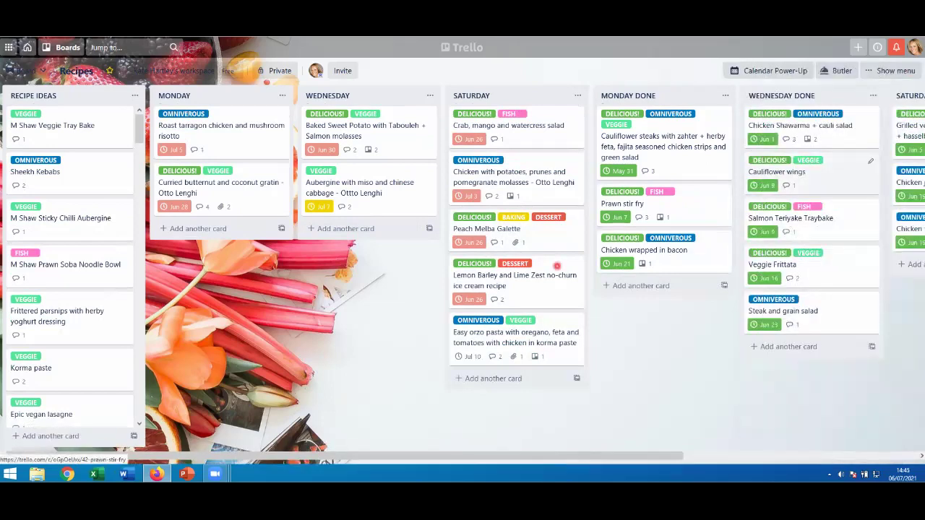
Step: Add the DELICIOUS! label to the Aubergine with miso and chinese cabbage card, remove it again and close the card
{"action": "left_click", "coordinate": [363, 187]}
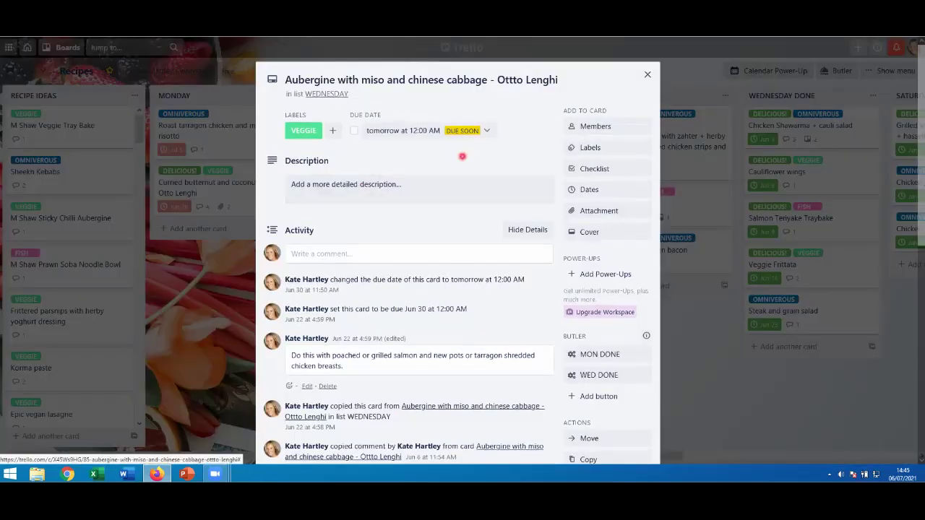
{"action": "left_click", "coordinate": [603, 148]}
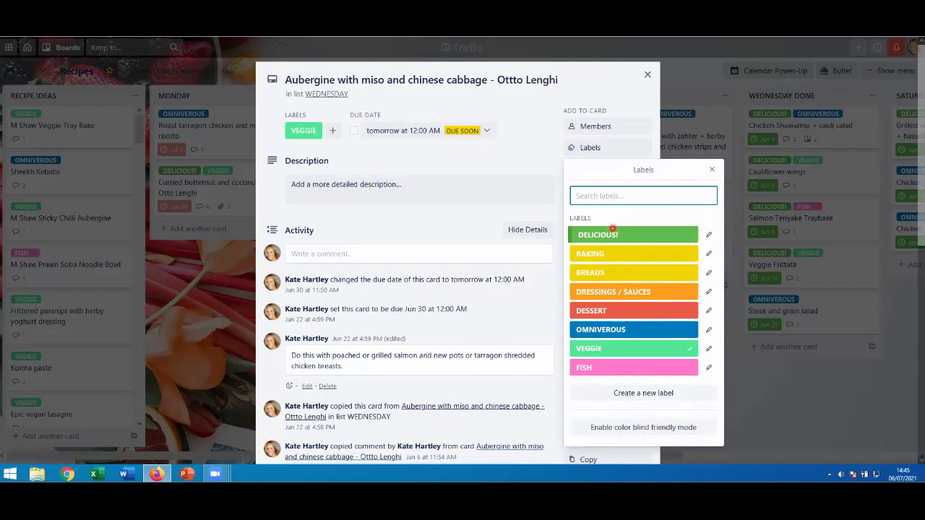
{"action": "left_click", "coordinate": [612, 235]}
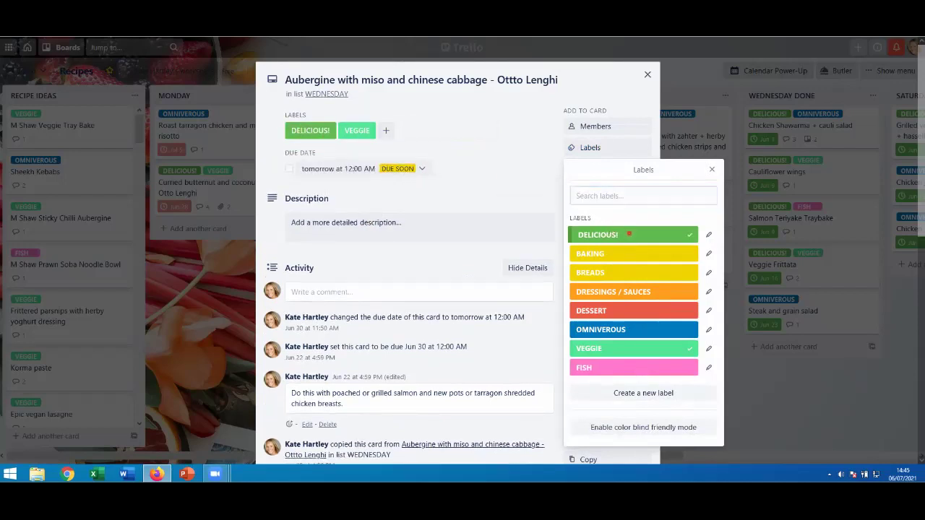
{"action": "left_click", "coordinate": [629, 233]}
{"action": "left_click", "coordinate": [711, 171]}
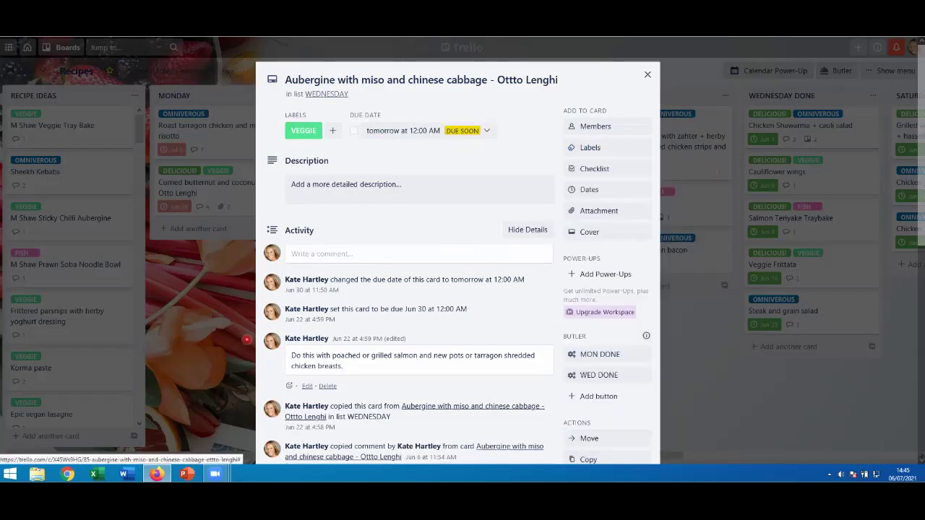
{"action": "left_click", "coordinate": [227, 287]}
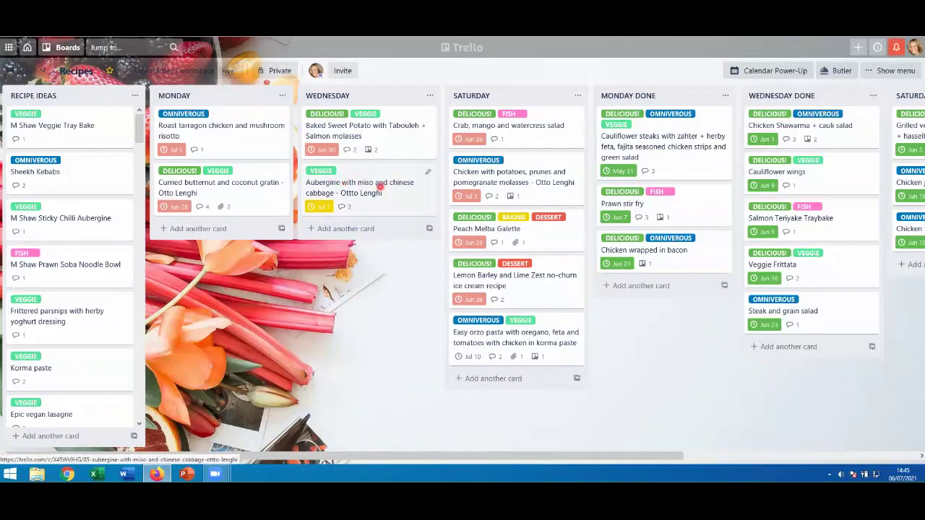
Step: View the label choices for the Aubergine with miso card directly from the board, without opening the card, and dismiss them
{"action": "key", "text": "l"}
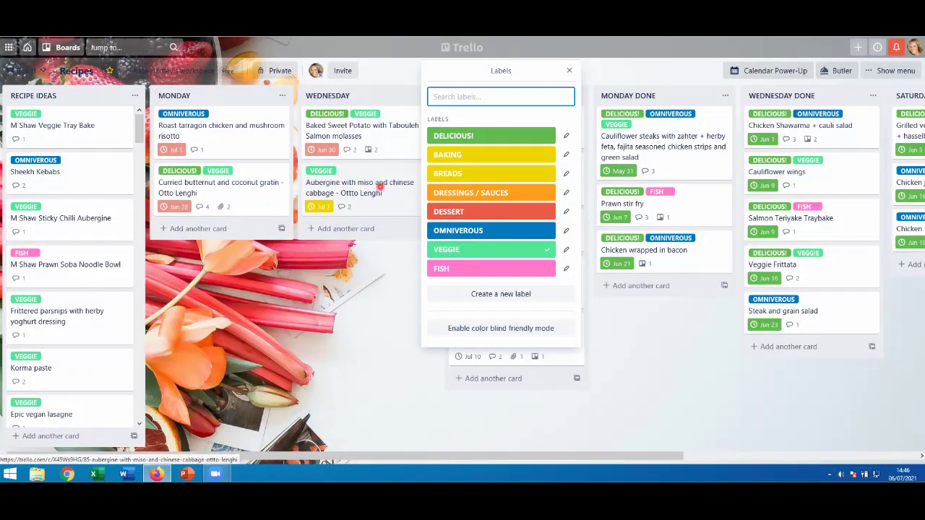
{"action": "key", "text": "Escape"}
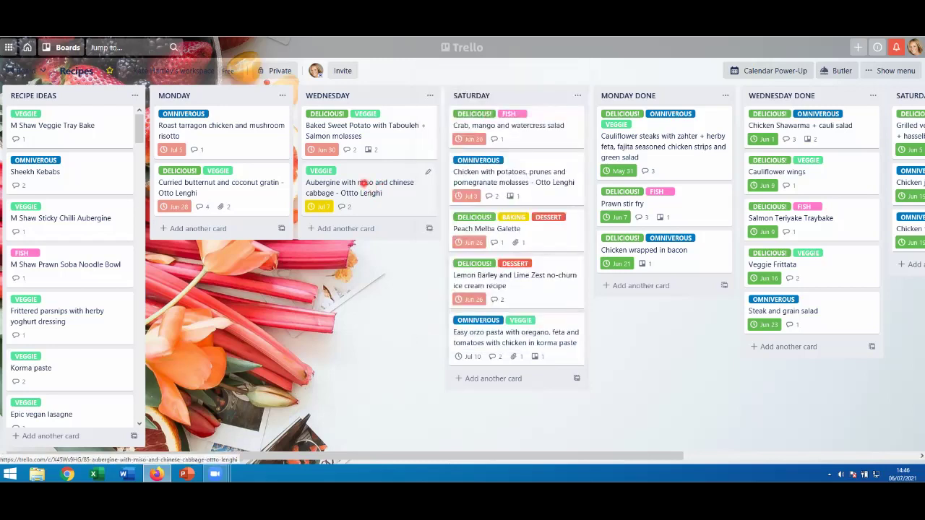
{"action": "key", "text": "l"}
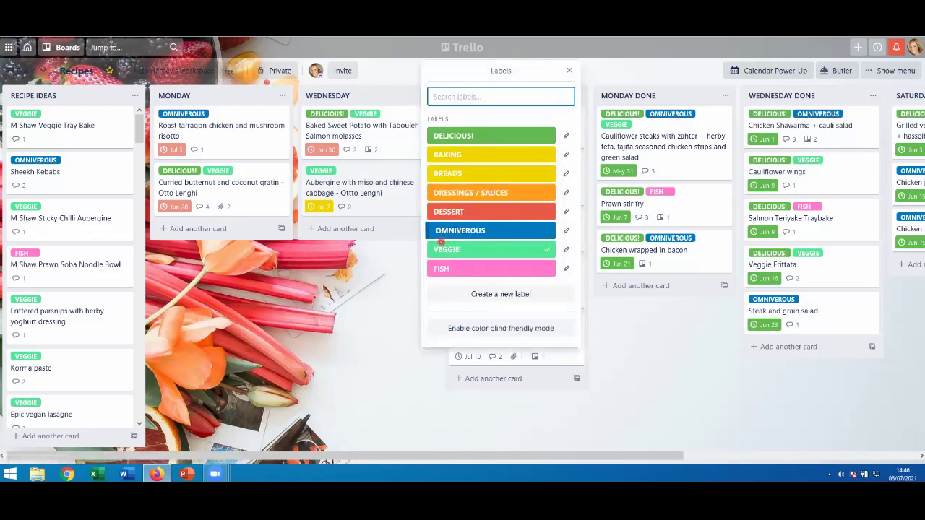
{"action": "left_click", "coordinate": [358, 322]}
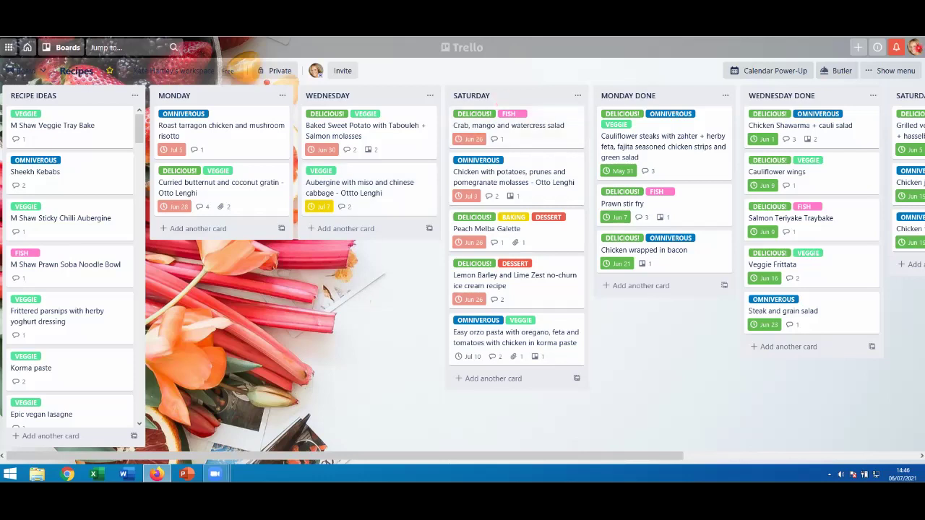
Step: Look up the color blind friendly mode option in the account settings and return to the Recipes board
{"action": "left_click", "coordinate": [915, 47]}
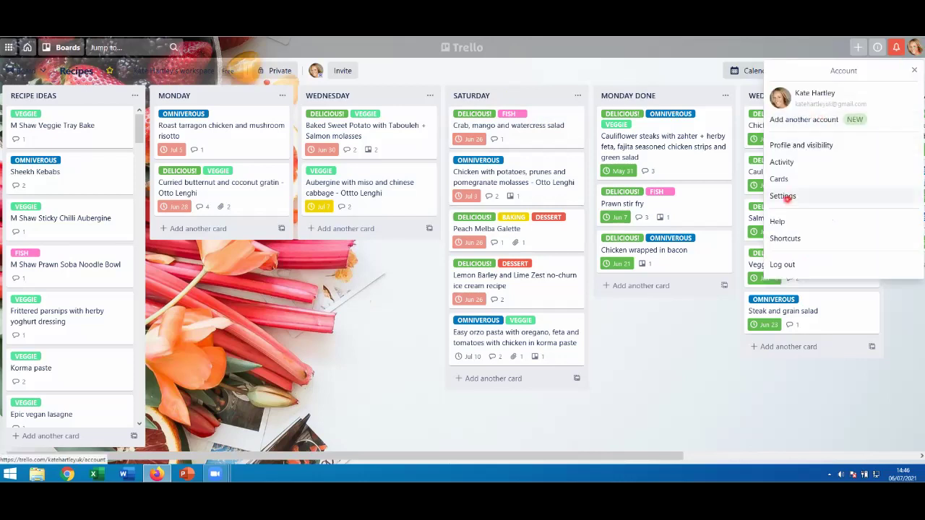
{"action": "left_click", "coordinate": [790, 198]}
{"action": "scroll", "coordinate": [441, 394], "scroll_direction": "down", "scroll_amount": 3}
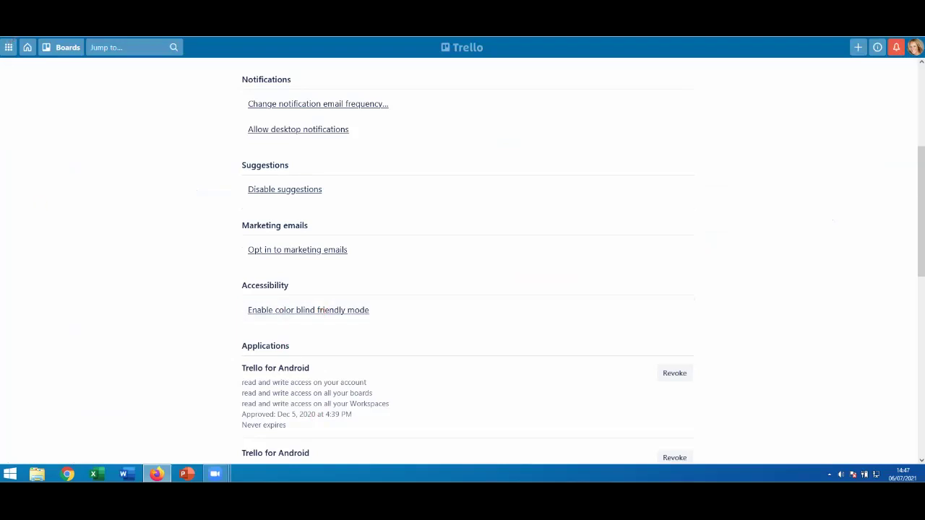
{"action": "left_click", "coordinate": [67, 47]}
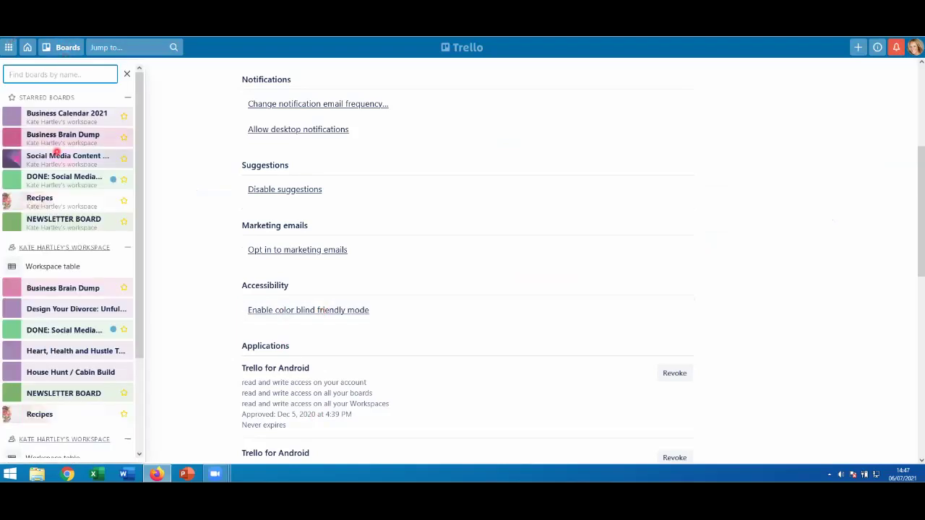
{"action": "left_click", "coordinate": [44, 198]}
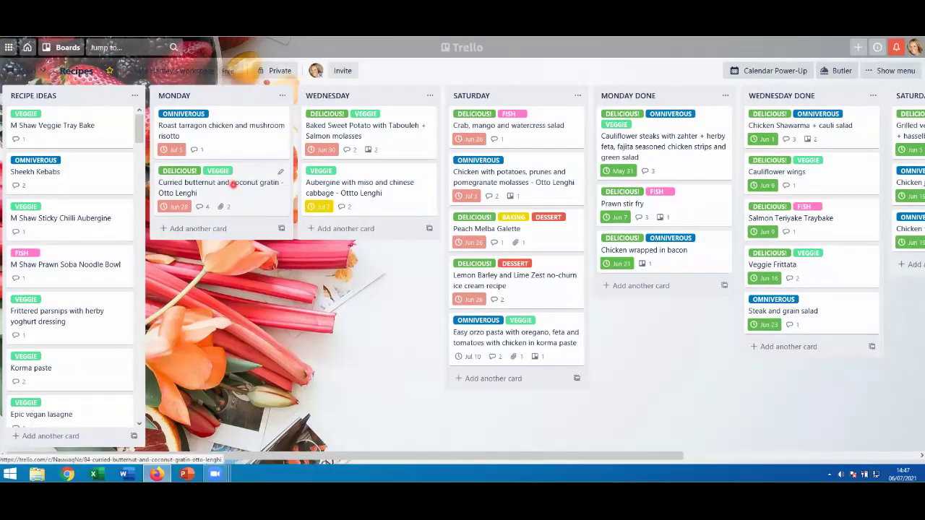
Step: Enable color blind friendly mode from the label choices of the Curried butternut and coconut gratin card and close them
{"action": "key", "text": "l"}
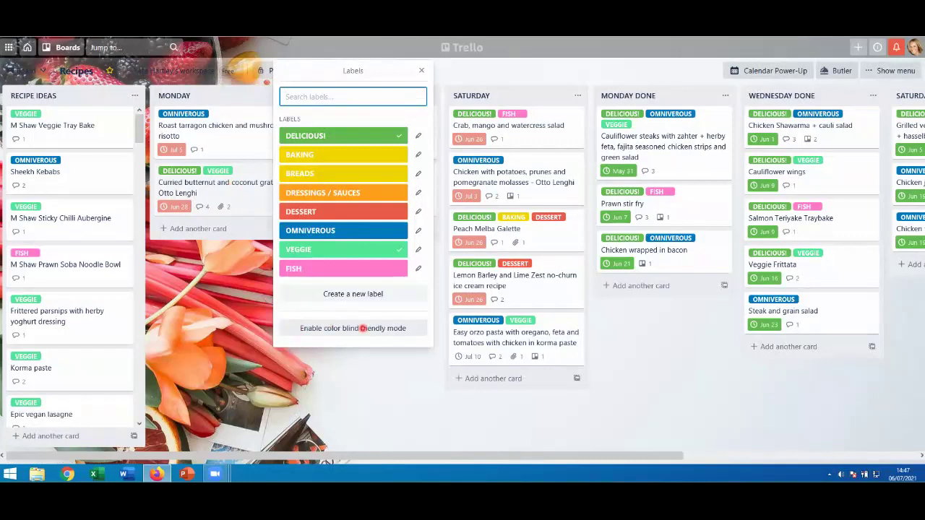
{"action": "left_click", "coordinate": [316, 329]}
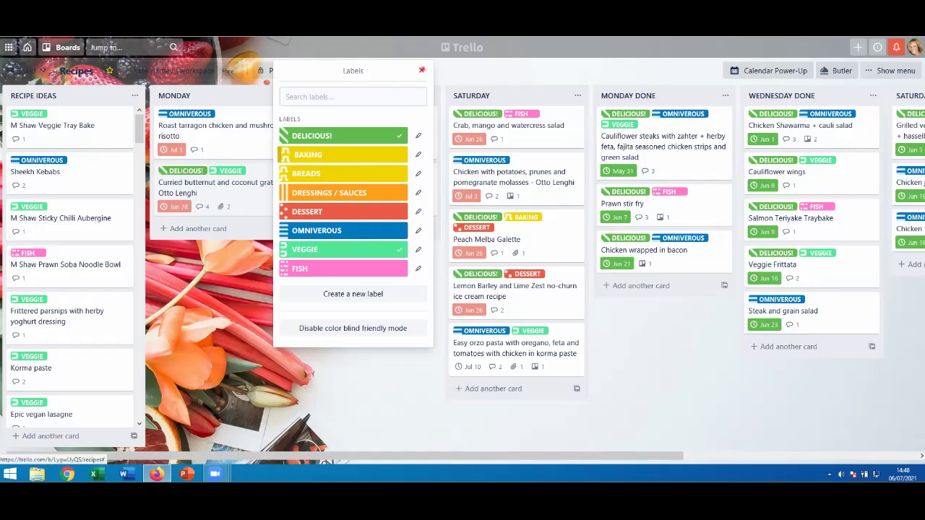
{"action": "left_click", "coordinate": [421, 67]}
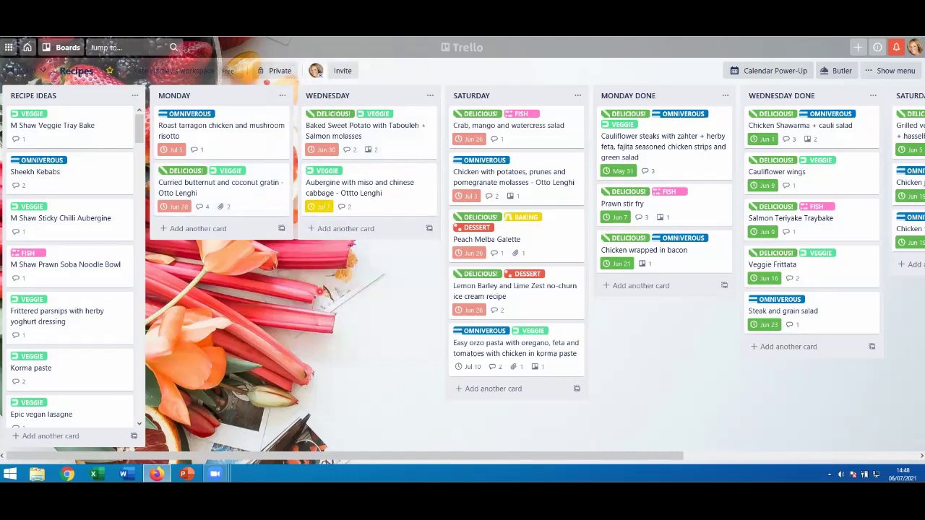